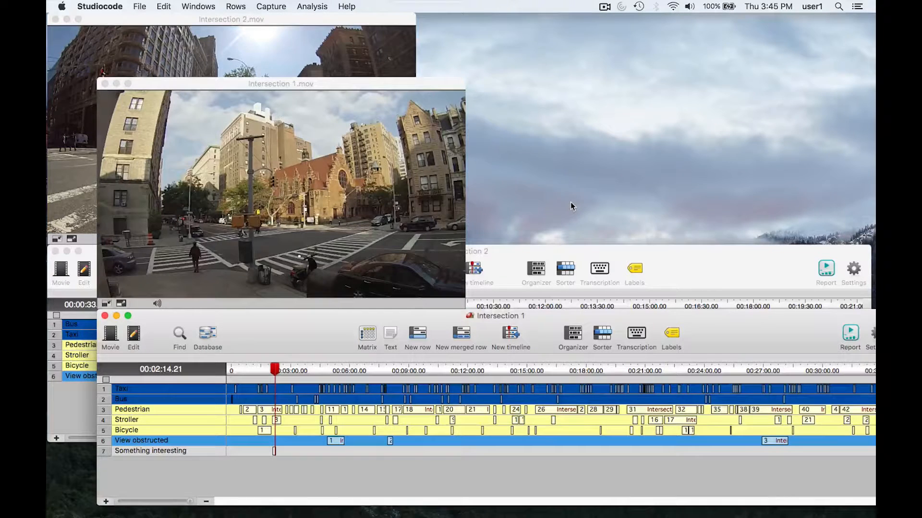
Step: In the Intersection 1 timeline, select all Bus instances, two Stroller instances and the Something interesting instance
{"action": "left_click", "coordinate": [516, 246]}
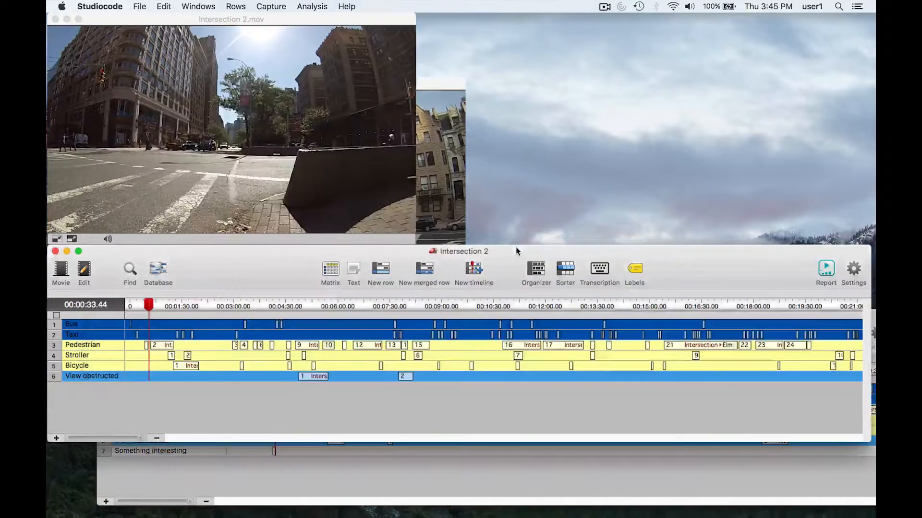
{"action": "left_click", "coordinate": [551, 456]}
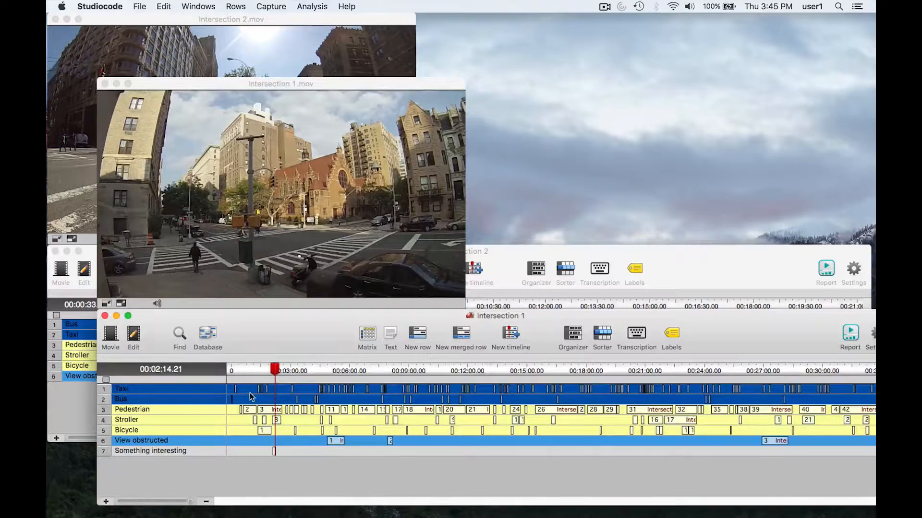
{"action": "key", "text": "super+a"}
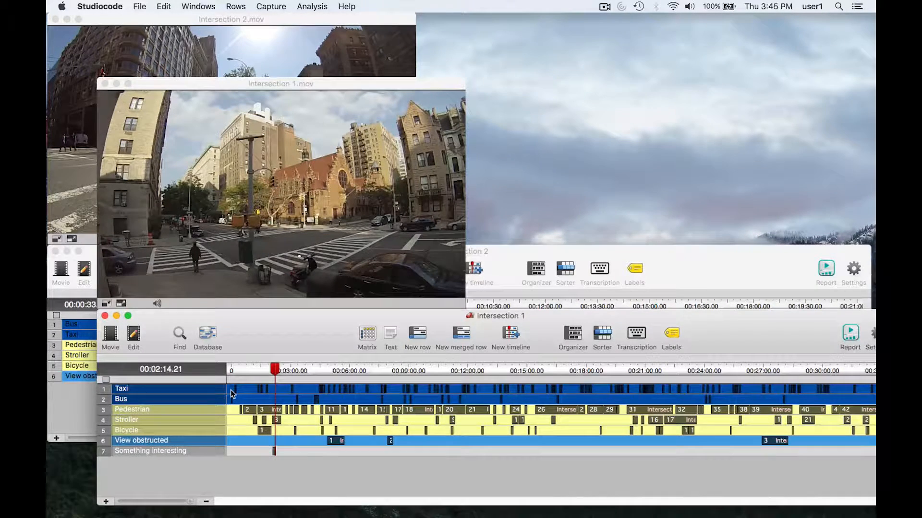
{"action": "left_click", "coordinate": [215, 399]}
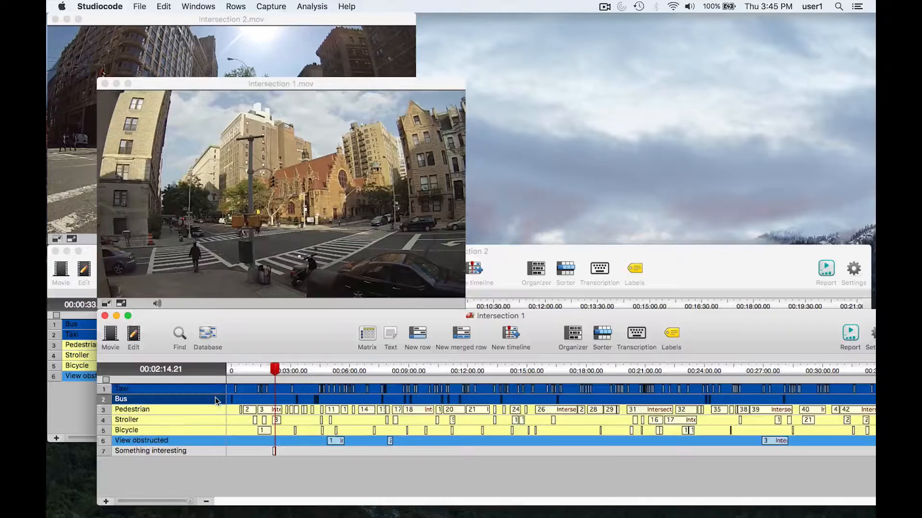
{"action": "mouse_move", "coordinate": [263, 431]}
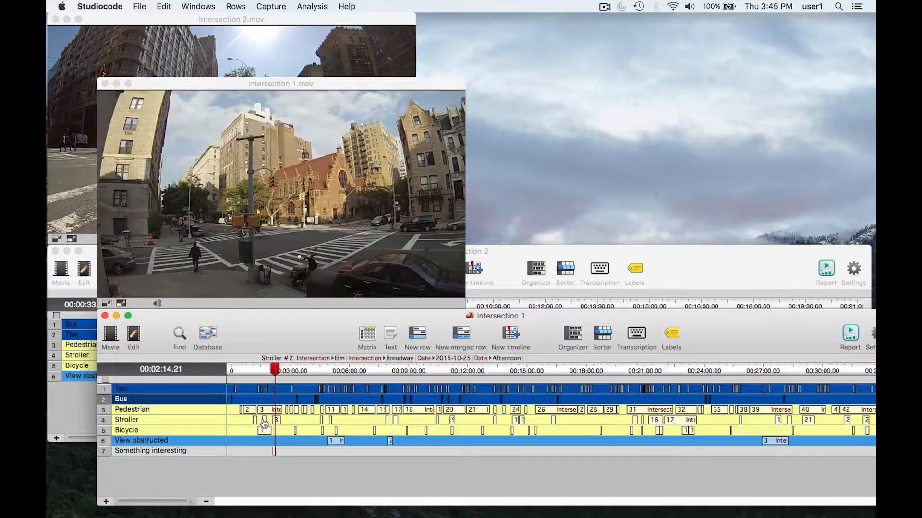
{"action": "mouse_move", "coordinate": [396, 424]}
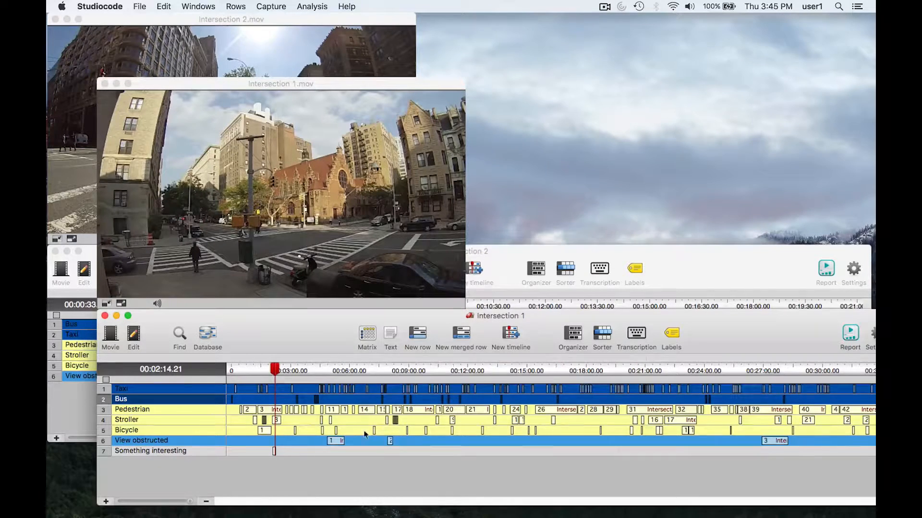
{"action": "mouse_move", "coordinate": [275, 452]}
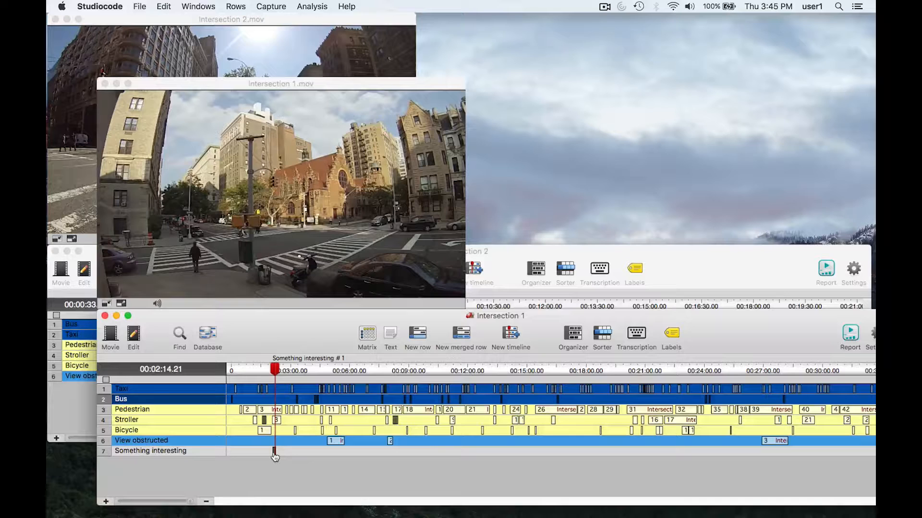
Step: Export the selected instances to a new standalone database saved as Database on the Desktop
{"action": "left_click", "coordinate": [206, 336]}
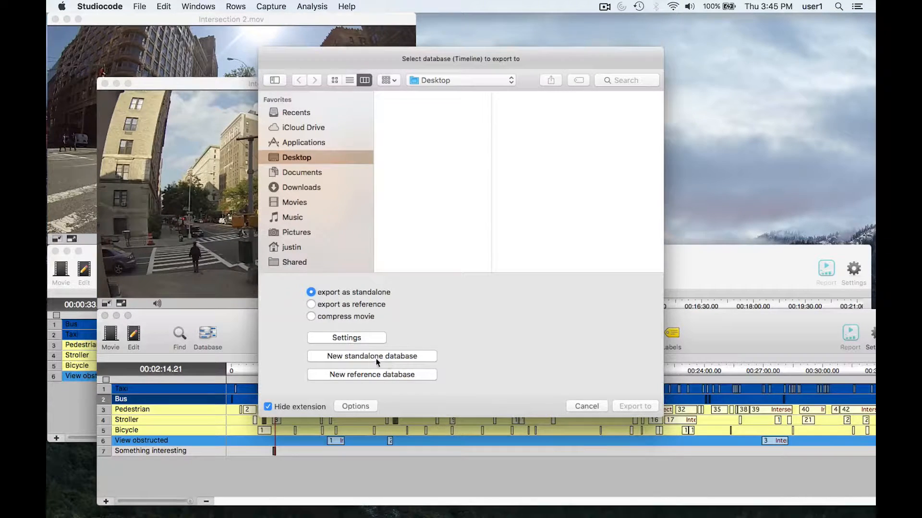
{"action": "left_click", "coordinate": [390, 358]}
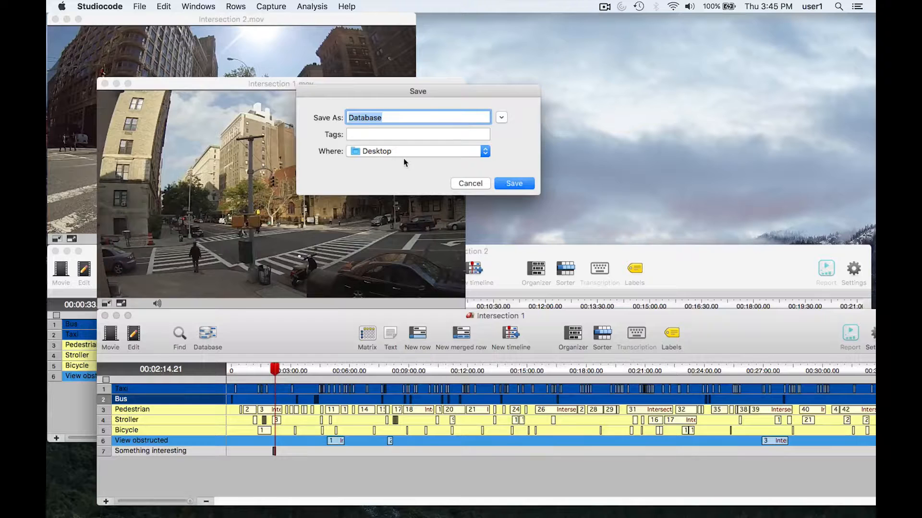
{"action": "left_click", "coordinate": [509, 187]}
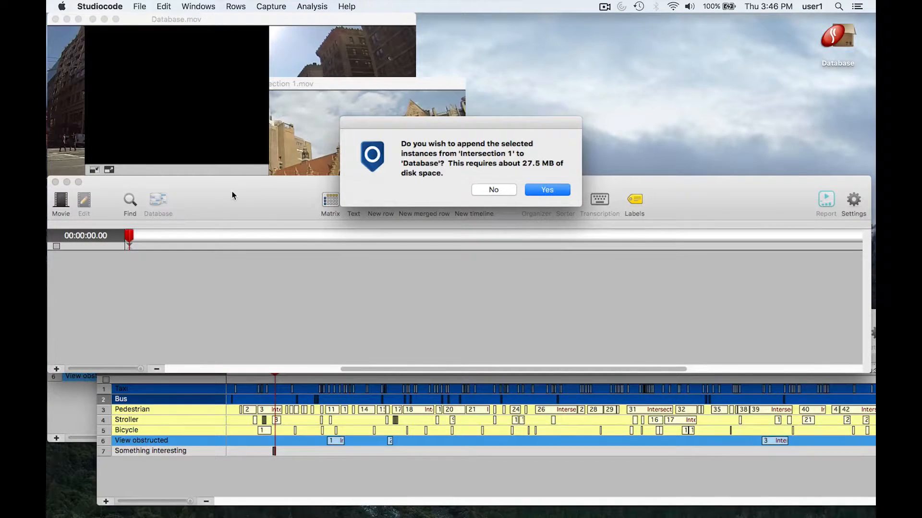
{"action": "left_click", "coordinate": [552, 192]}
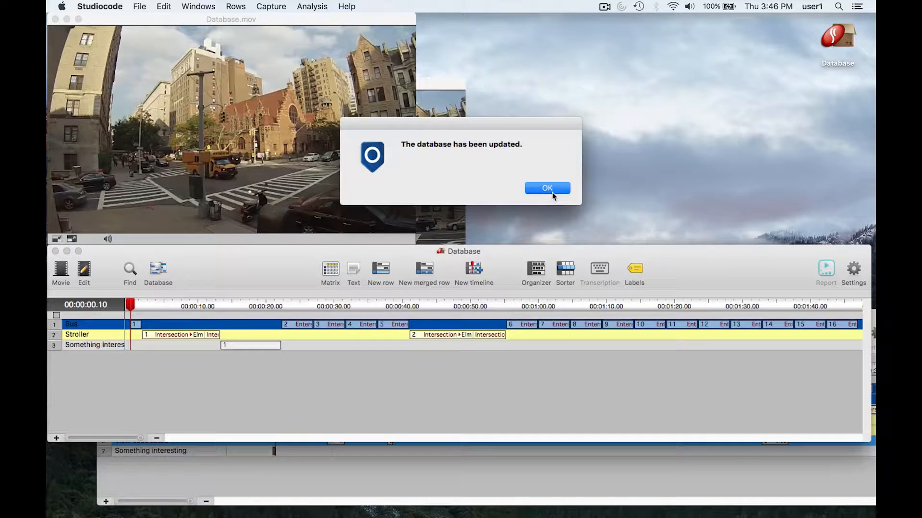
{"action": "left_click", "coordinate": [547, 188]}
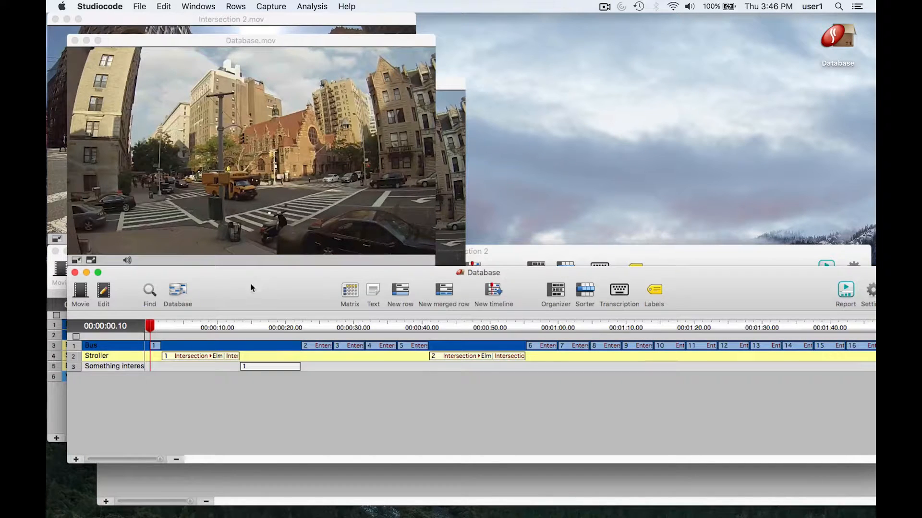
Step: Select the Bus row in the Database timeline, and close the Database and Intersection 1 timelines
{"action": "left_click", "coordinate": [132, 346]}
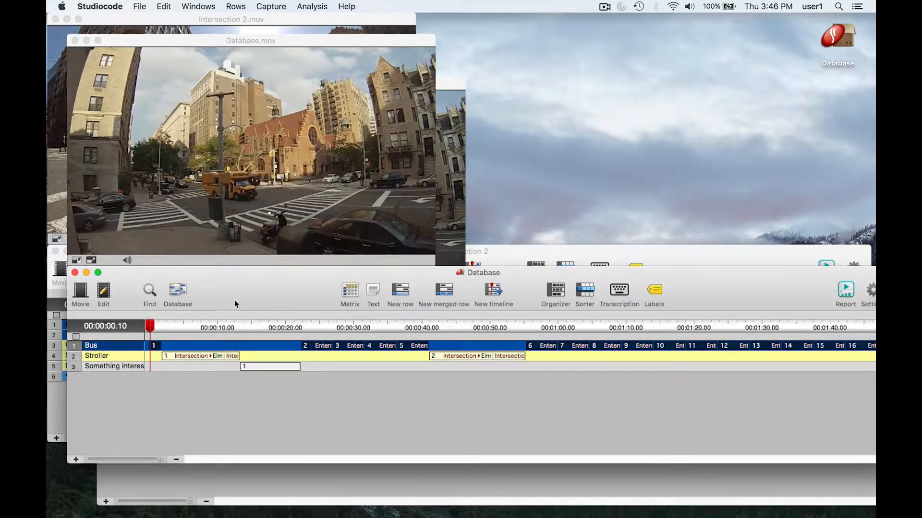
{"action": "left_click", "coordinate": [75, 273]}
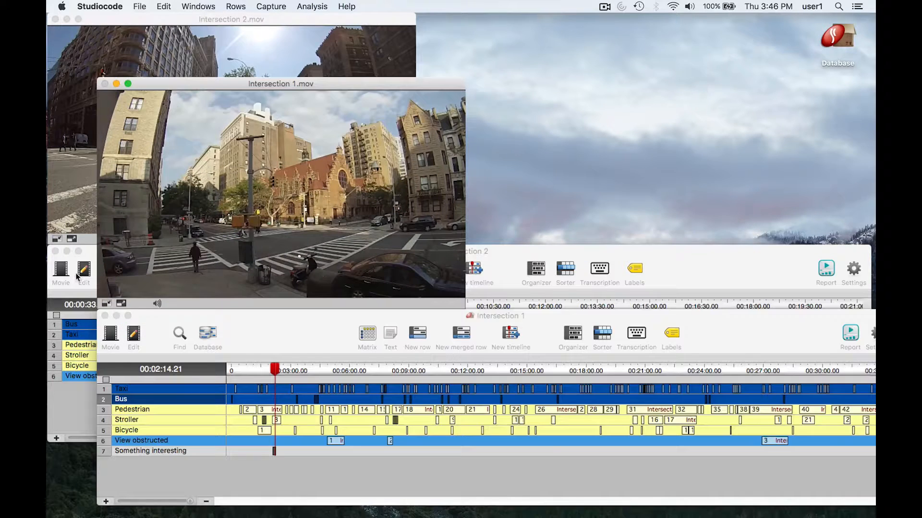
{"action": "left_click", "coordinate": [105, 316]}
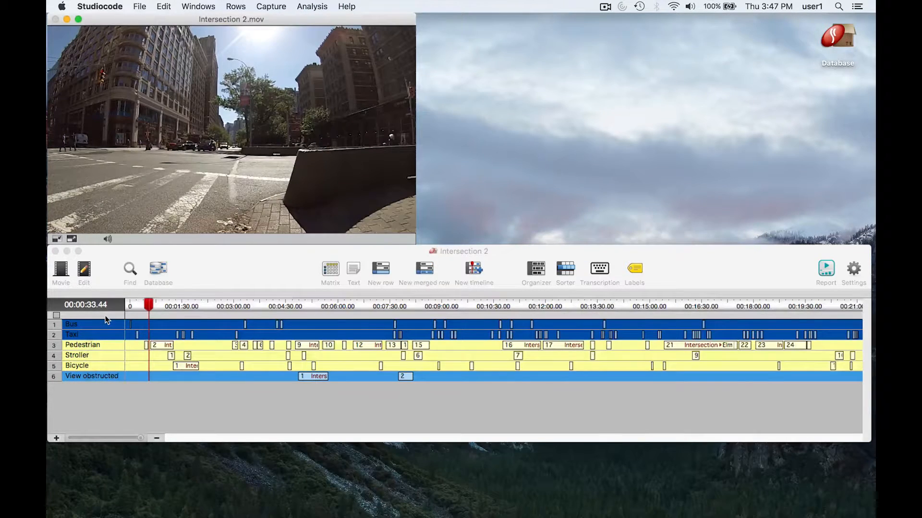
Step: In the Intersection 2 timeline, select the Bus and Stroller rows plus View obstructed instance 2
{"action": "left_click", "coordinate": [210, 281]}
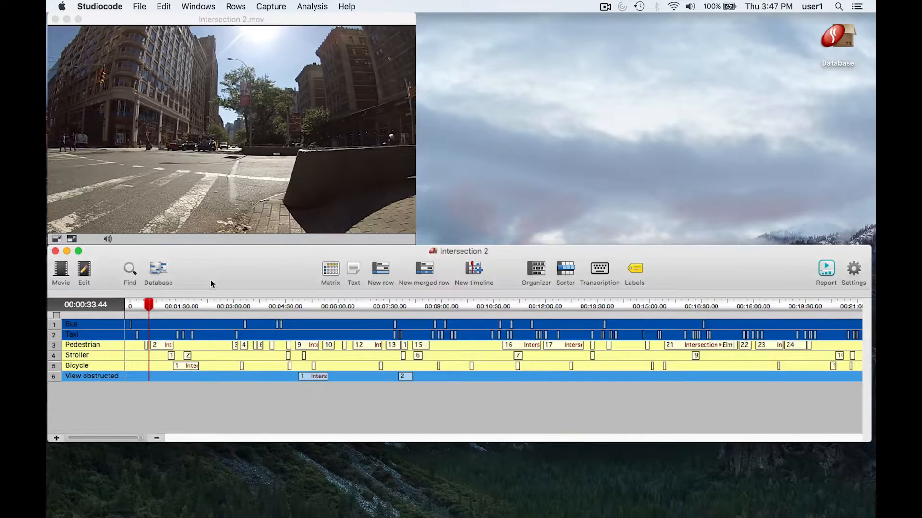
{"action": "left_click", "coordinate": [114, 325]}
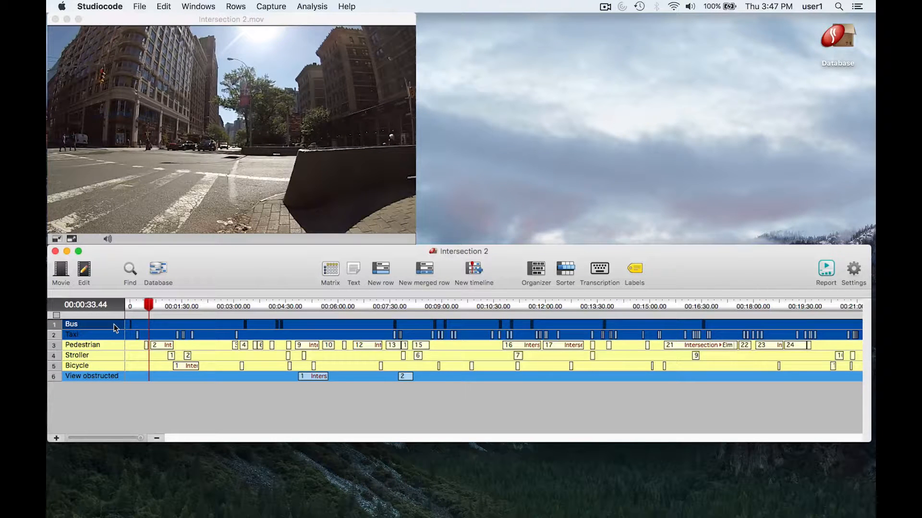
{"action": "left_click", "coordinate": [122, 355]}
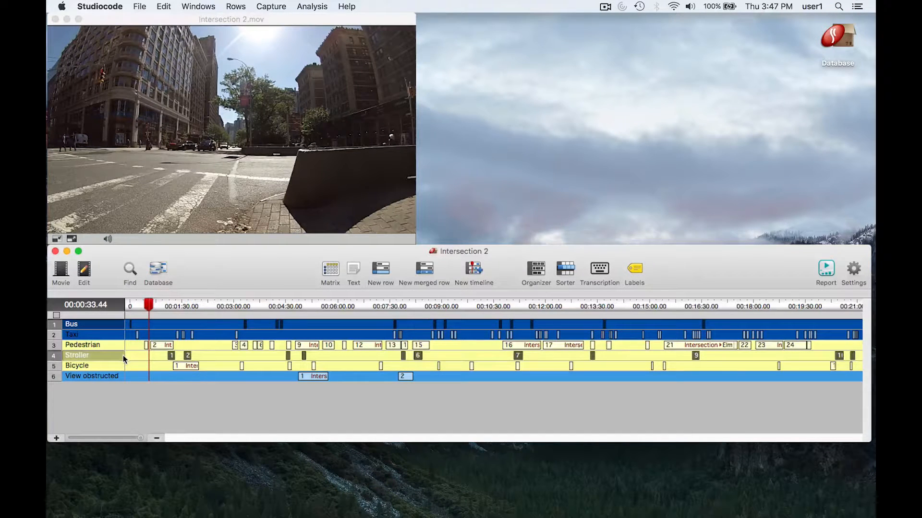
{"action": "left_click", "coordinate": [405, 379]}
Step: Export the selected instances as standalone into the existing Database on the Desktop and close the Intersection 2 timeline
{"action": "left_click", "coordinate": [158, 270]}
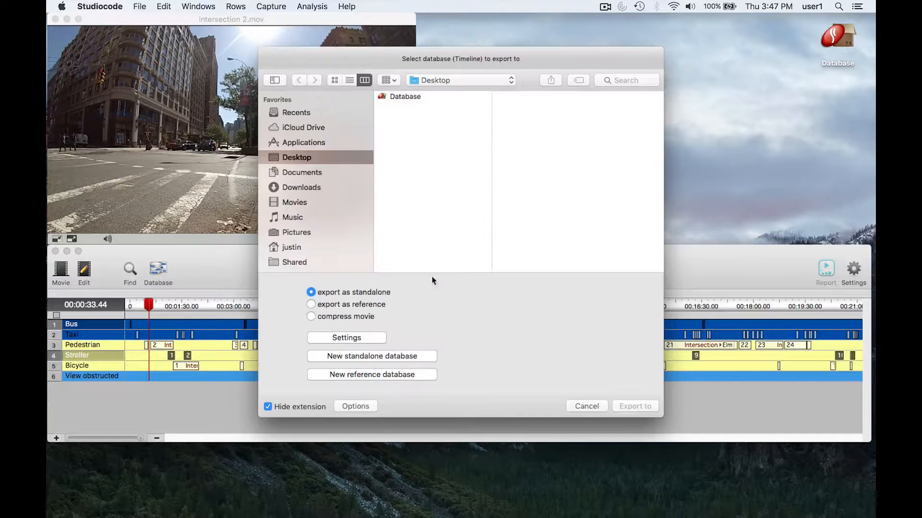
{"action": "left_click", "coordinate": [409, 97]}
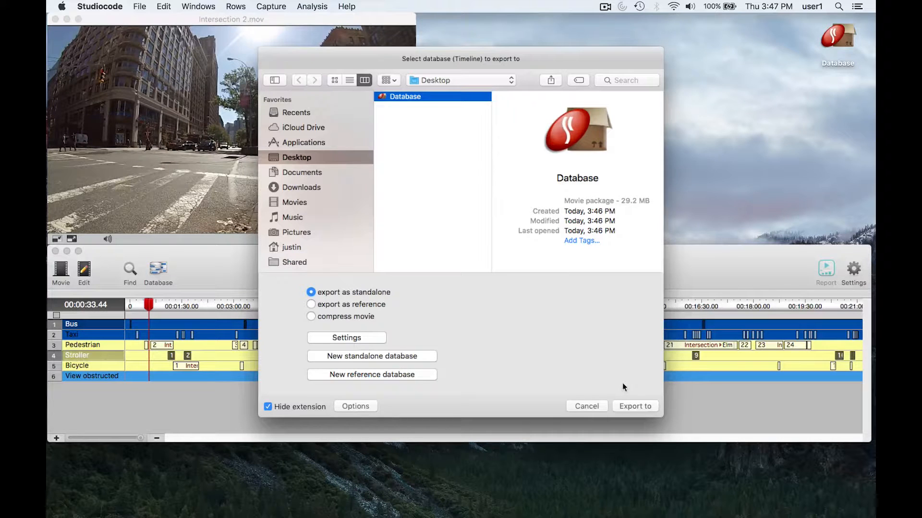
{"action": "left_click", "coordinate": [636, 406]}
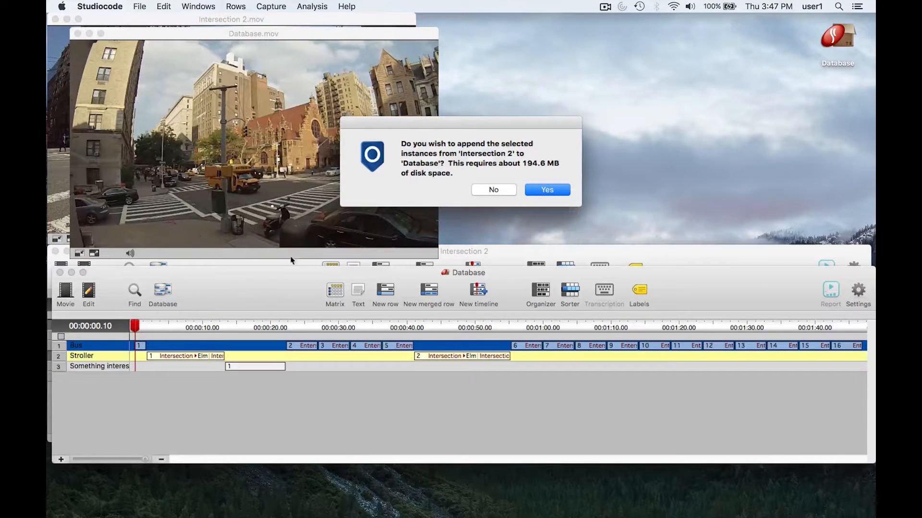
{"action": "left_click", "coordinate": [543, 190]}
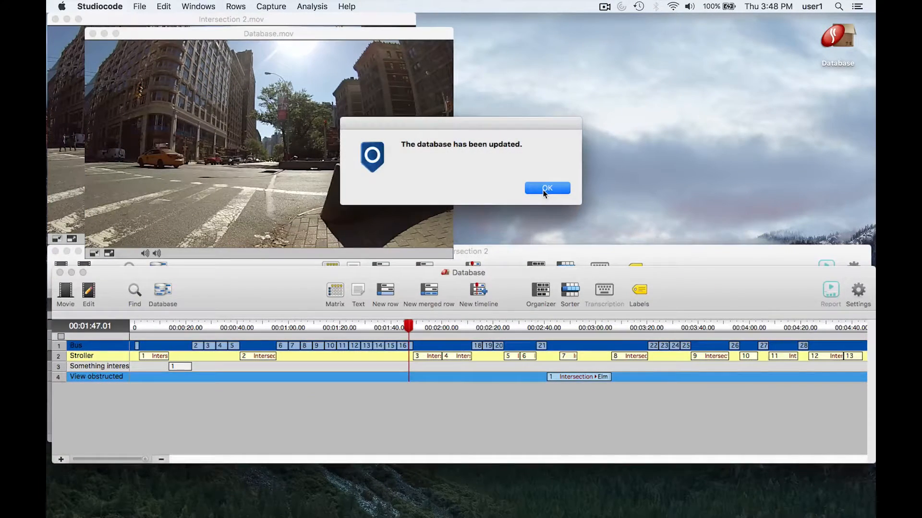
{"action": "left_click", "coordinate": [543, 190]}
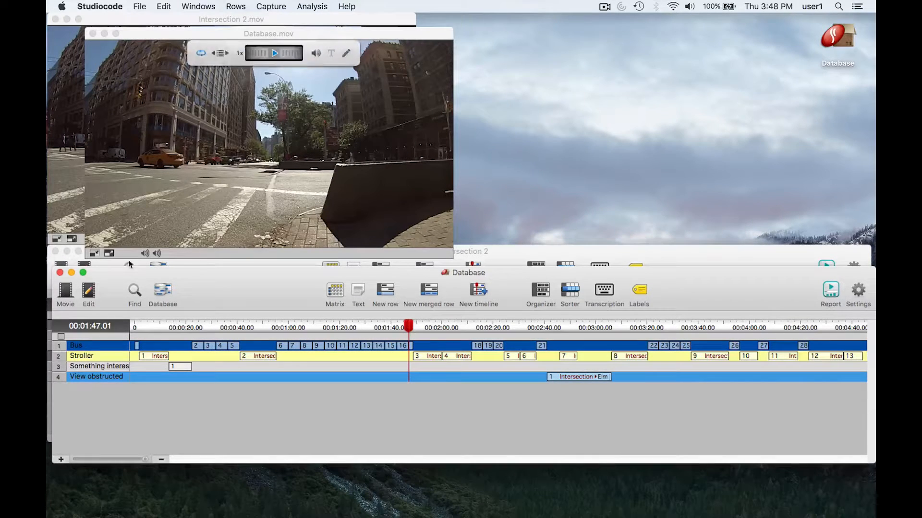
{"action": "left_click", "coordinate": [55, 251]}
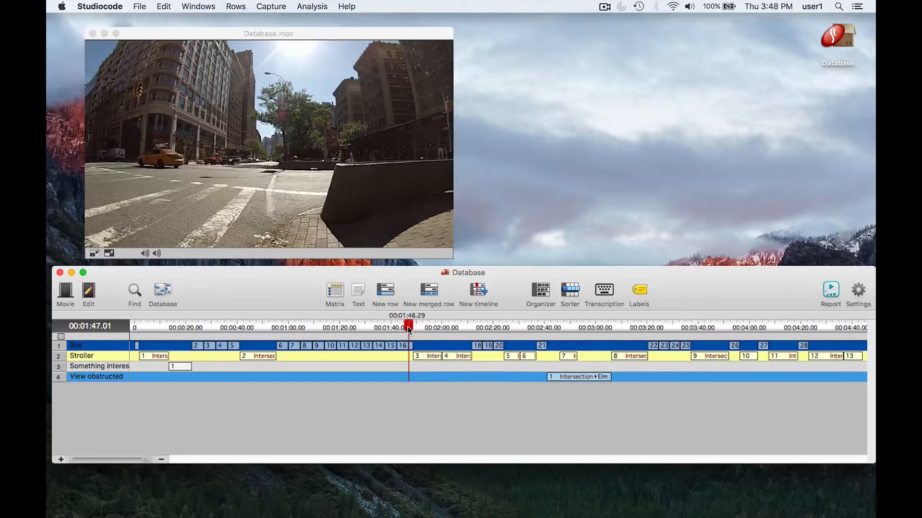
Step: Review the Database footage from both intersections by scrubbing to about 00:01:38 and 00:02:16, with the Bus row selected
{"action": "left_click_drag", "start_coordinate": [409, 329], "coordinate": [388, 335]}
{"action": "left_click", "coordinate": [126, 346]}
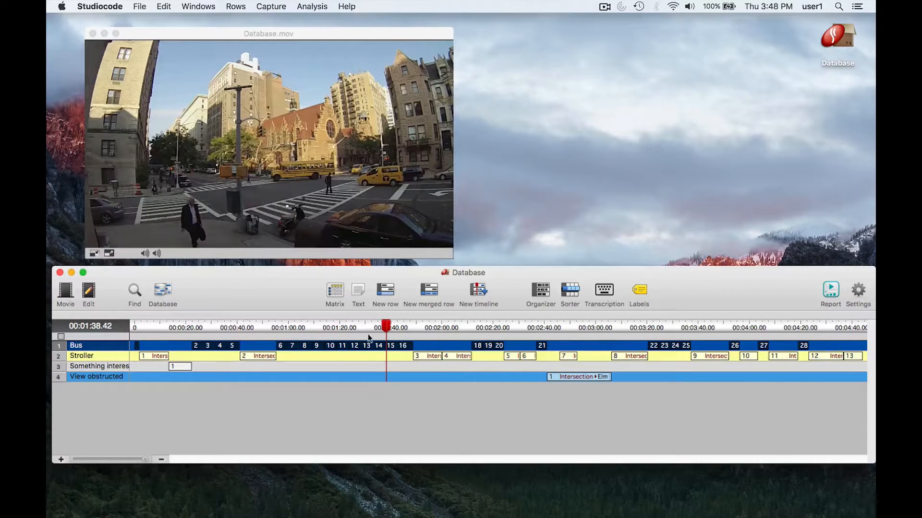
{"action": "left_click_drag", "start_coordinate": [388, 330], "coordinate": [483, 333]}
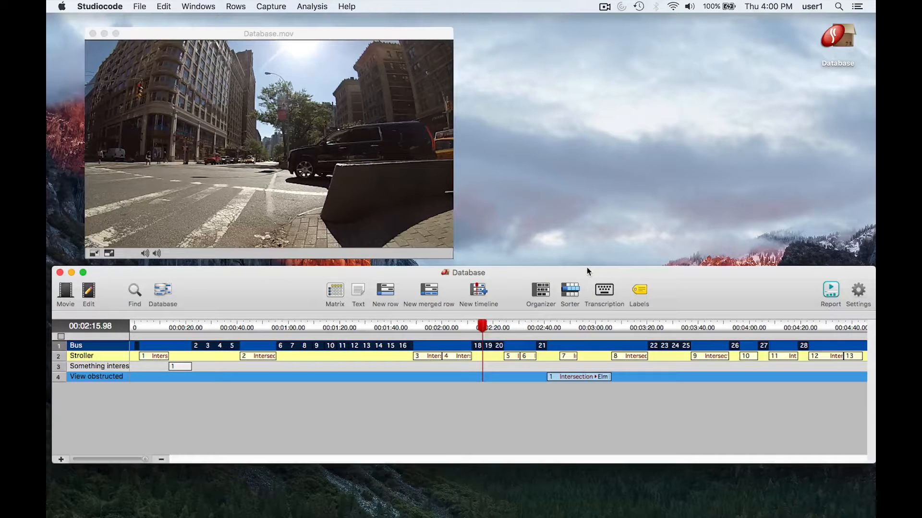
Step: Select Stroller instance 2 and Bus instances 6 and 7, and view the save options for a new standalone database without saving
{"action": "left_click_drag", "start_coordinate": [269, 348], "coordinate": [290, 358]}
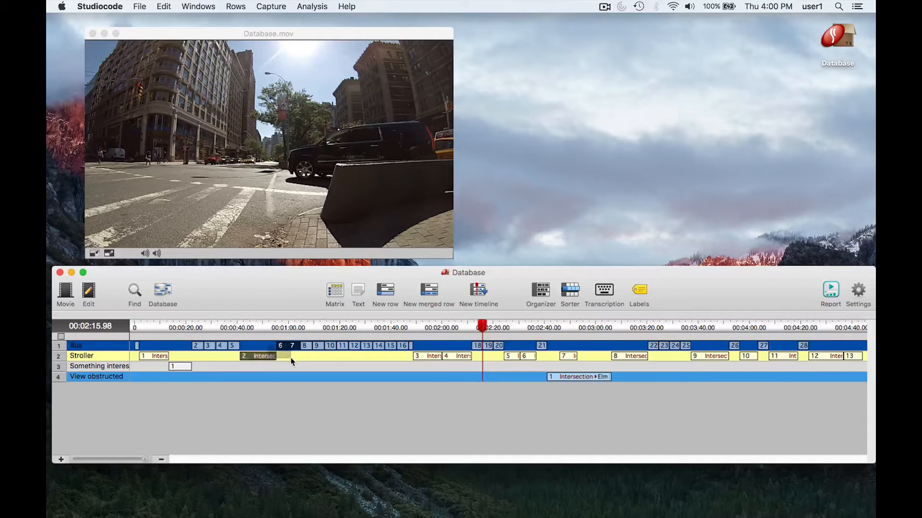
{"action": "left_click", "coordinate": [163, 290]}
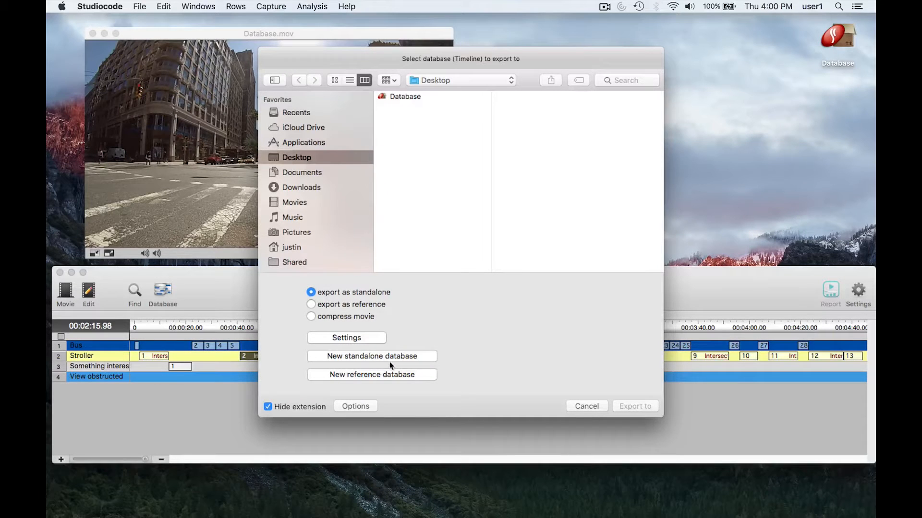
{"action": "left_click", "coordinate": [394, 356]}
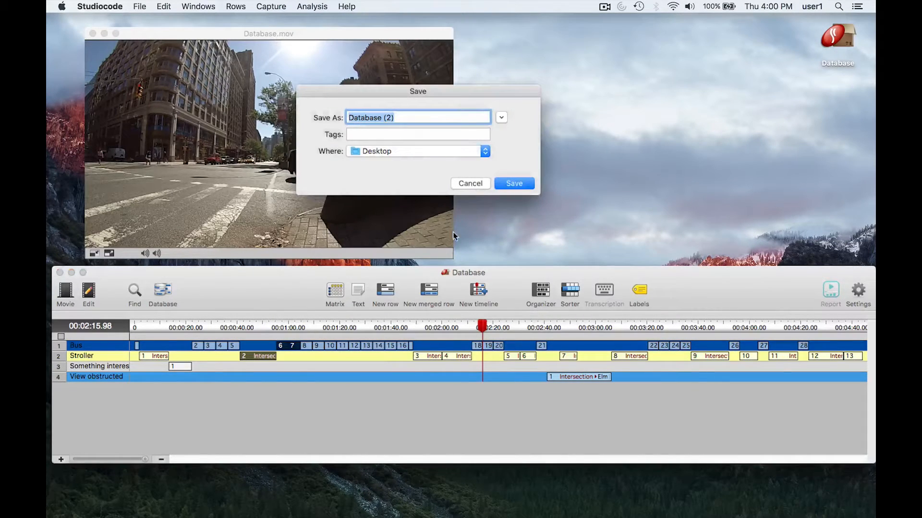
{"action": "left_click", "coordinate": [464, 187]}
{"action": "left_click", "coordinate": [583, 405]}
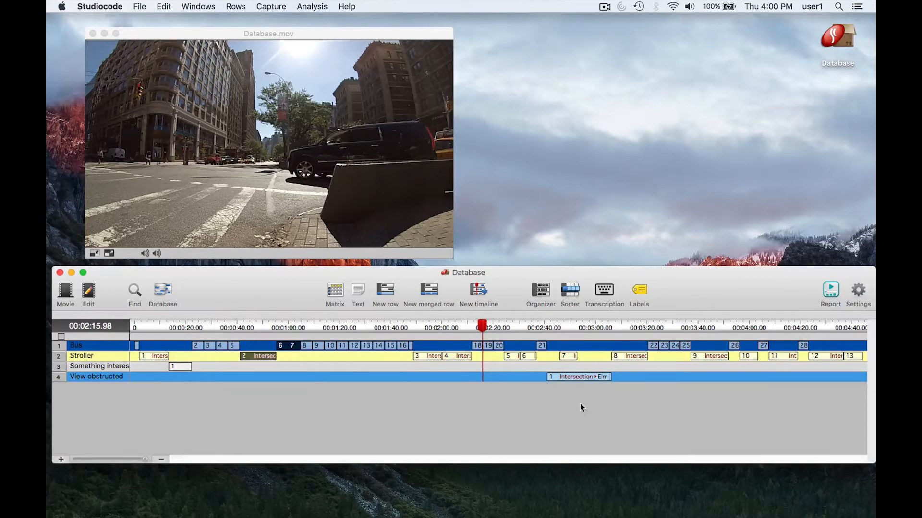
Step: Reopen the database export options for the selected Stroller and Bus instances
{"action": "left_click", "coordinate": [163, 292]}
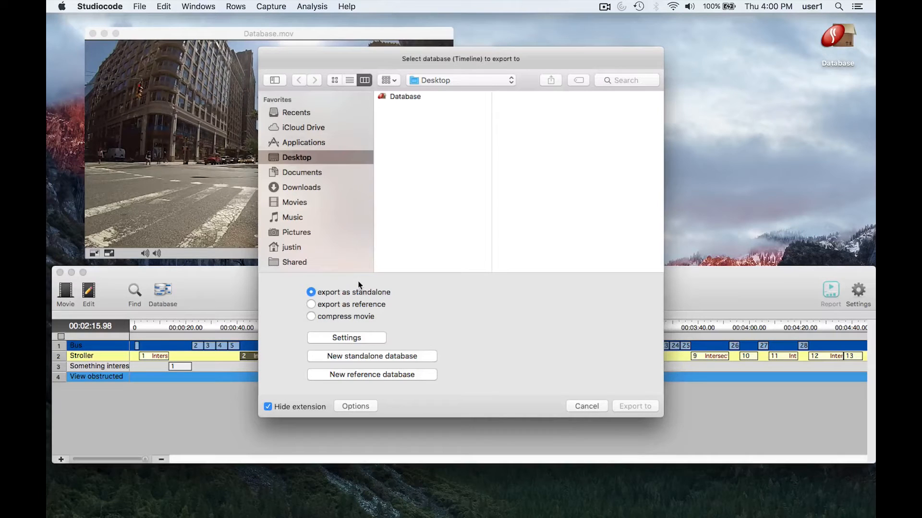